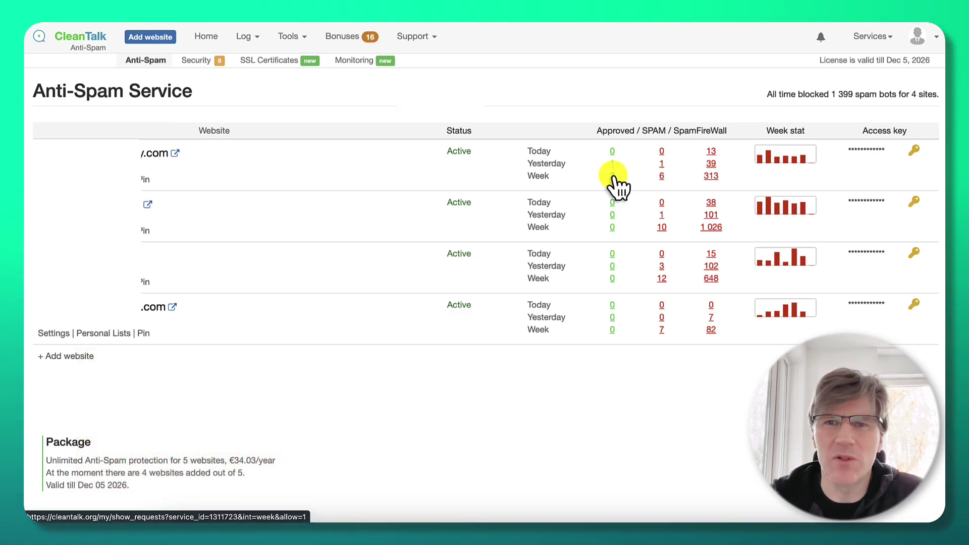
- List the first site's two approved requests from last week, then bring up the Log menu
click(614, 178)
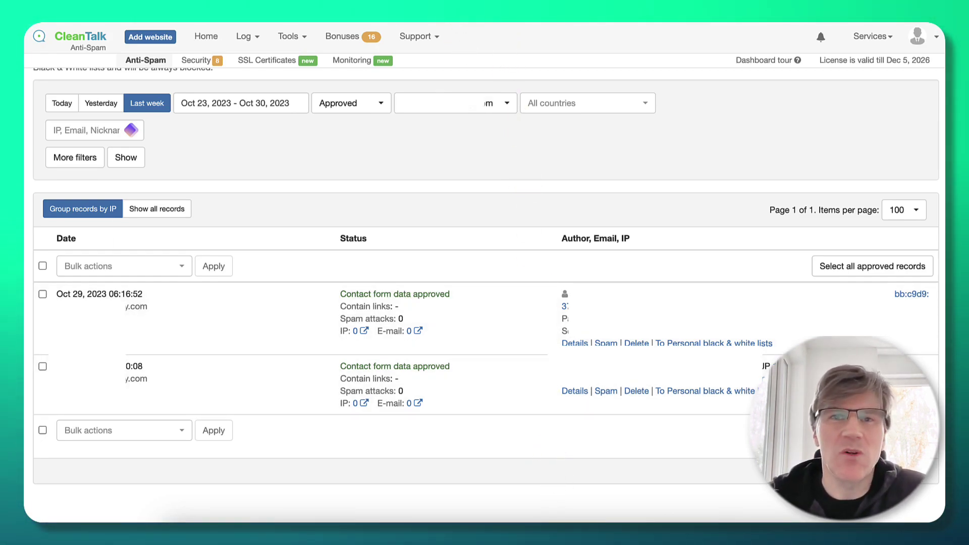
click(255, 36)
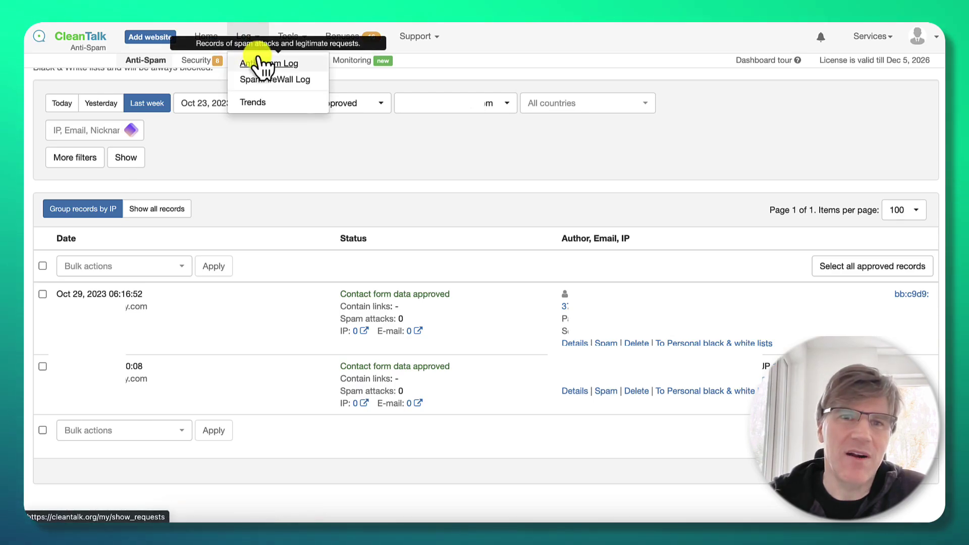
mouse_move(248, 36)
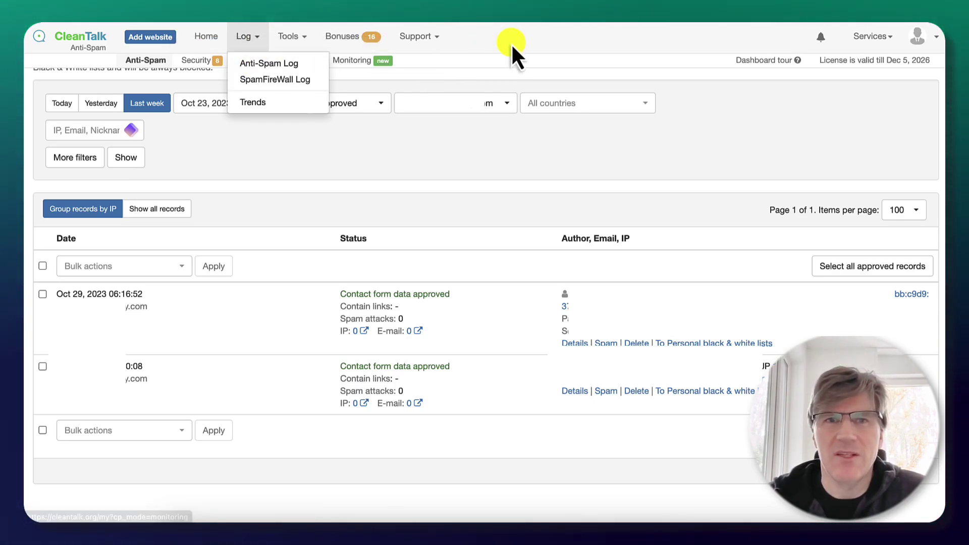
- Close the list of CleanTalk log types
click(512, 45)
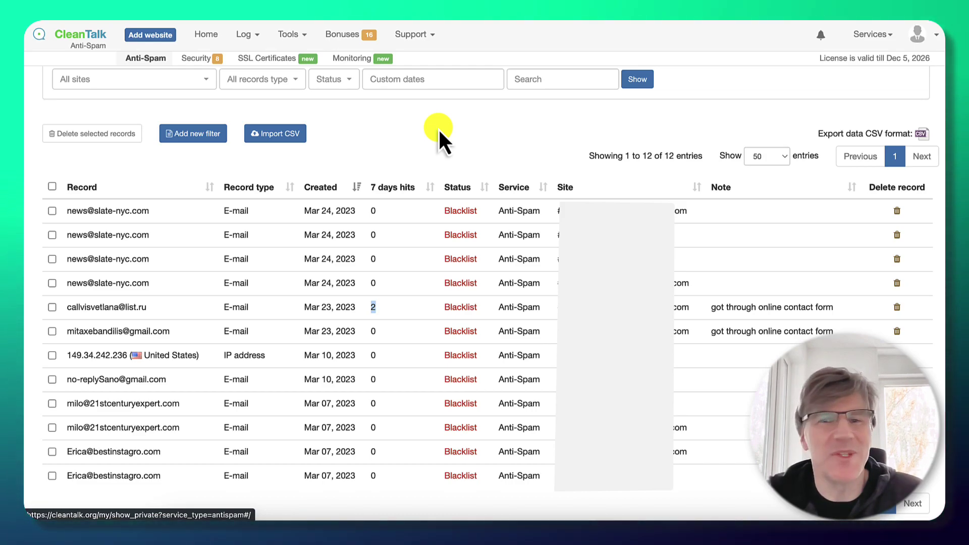
- Clear the stray text highlight in the blacklist entries table
click(484, 141)
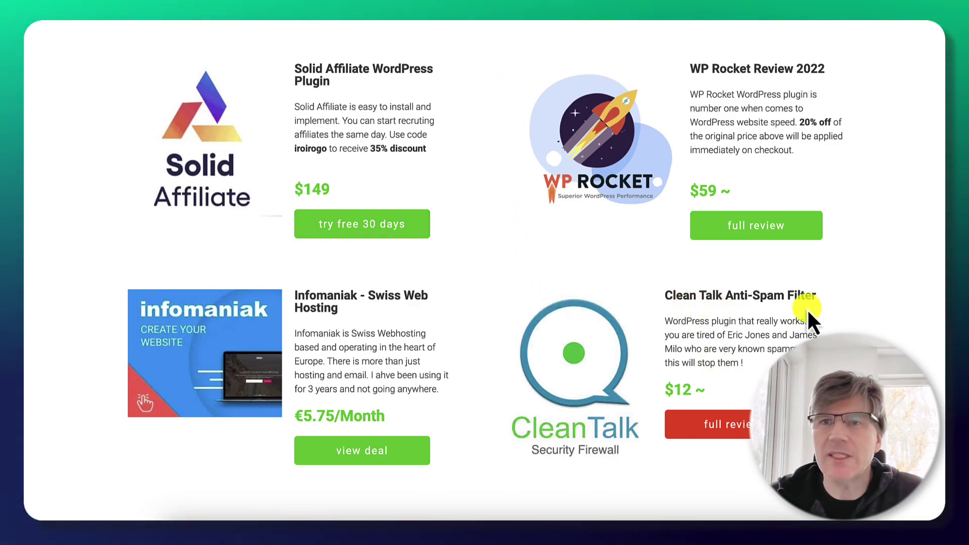
- Open the full Clean Talk review and view its spam inbox screenshot enlarged, then close it
click(747, 424)
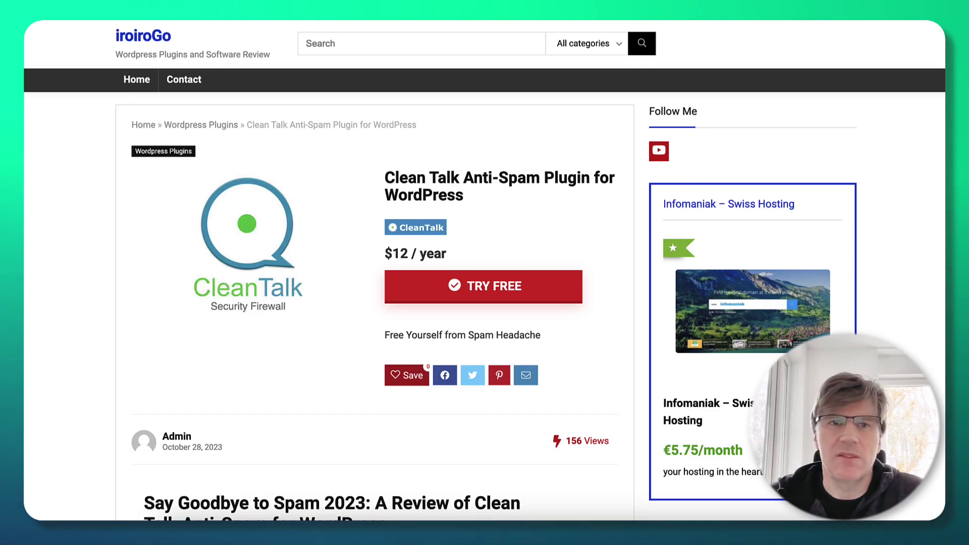
scroll(507, 241, down, 5)
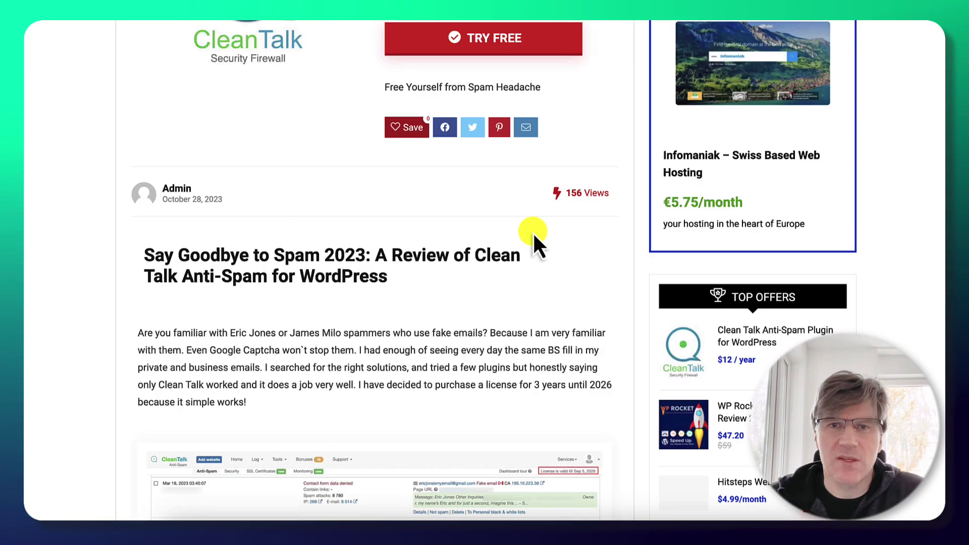
scroll(505, 242, down, 4)
scroll(492, 247, down, 4)
scroll(455, 212, down, 2)
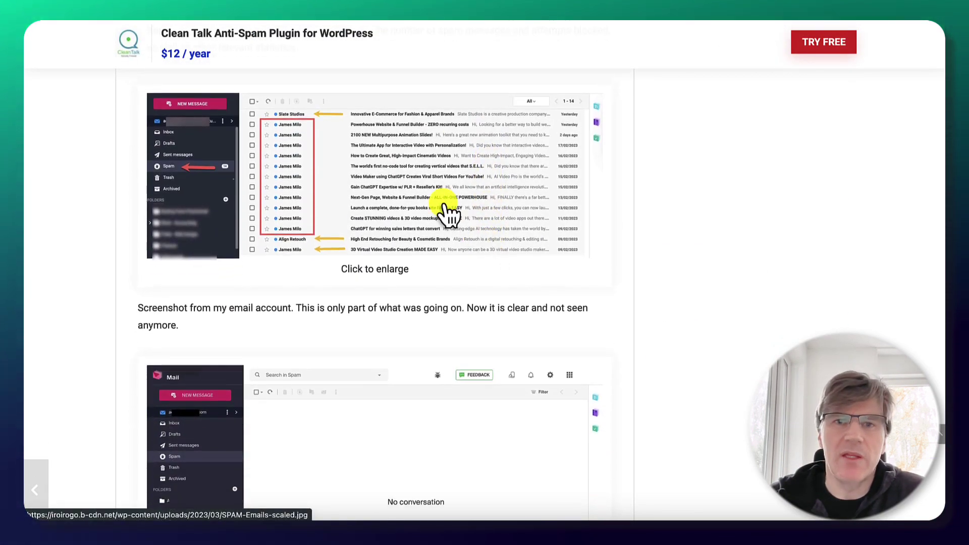
click(419, 182)
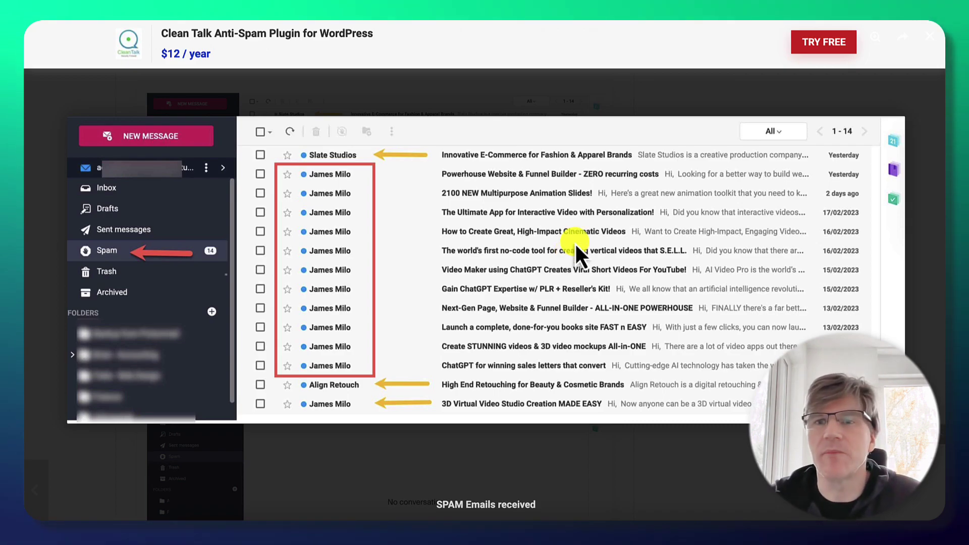
click(740, 90)
- Scroll the review to the empty SPAM folder screenshot and Features and Benefits list
scroll(713, 201, down, 5)
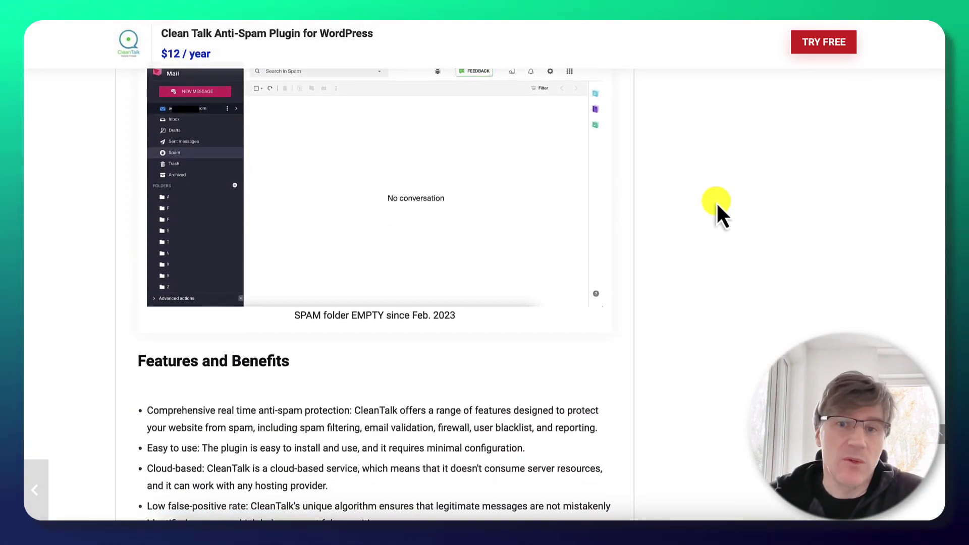
scroll(713, 199, up, 1)
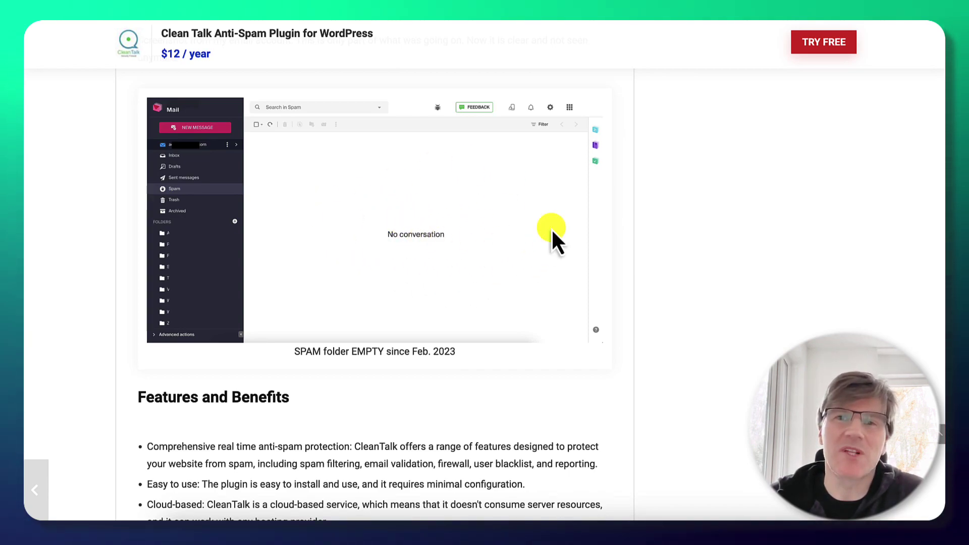
scroll(709, 217, up, 1)
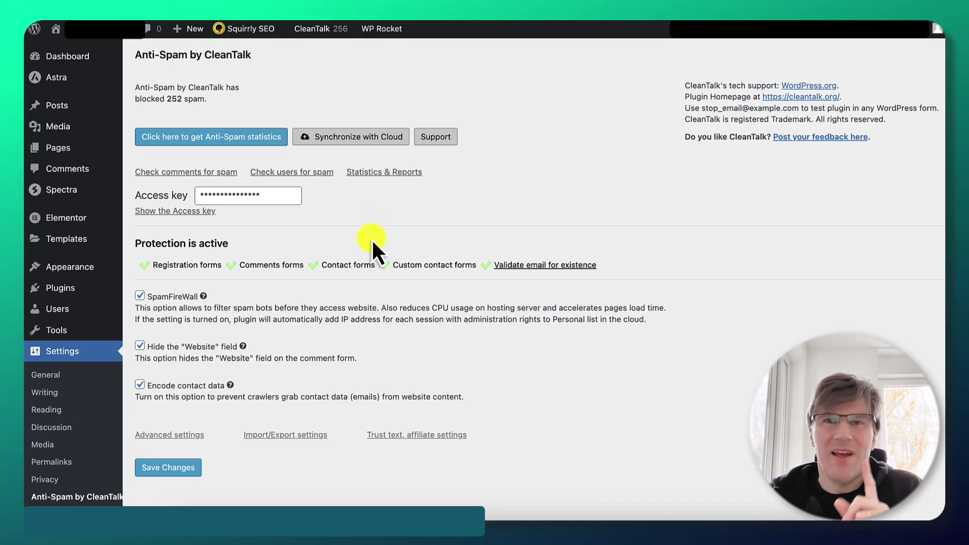
- Sync with the CleanTalk cloud and confirm SpamFireWall, website-field hiding and contact-data encoding are enabled
click(380, 137)
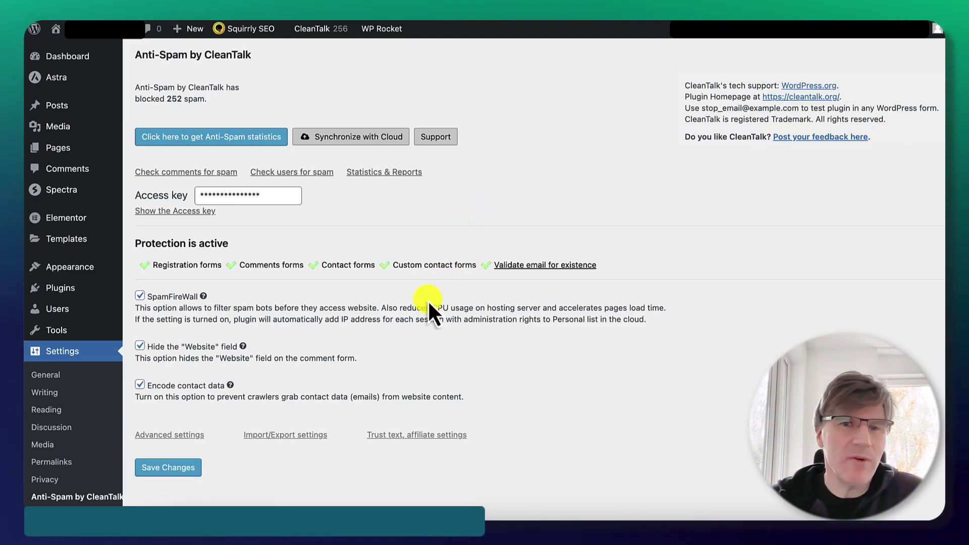
scroll(427, 299, down, 1)
scroll(427, 299, down, 2)
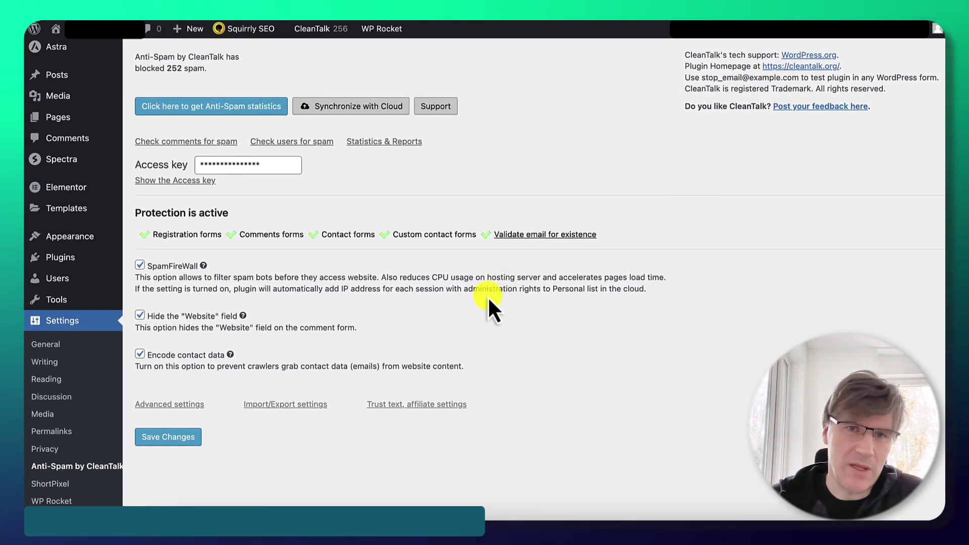
scroll(488, 298, down, 3)
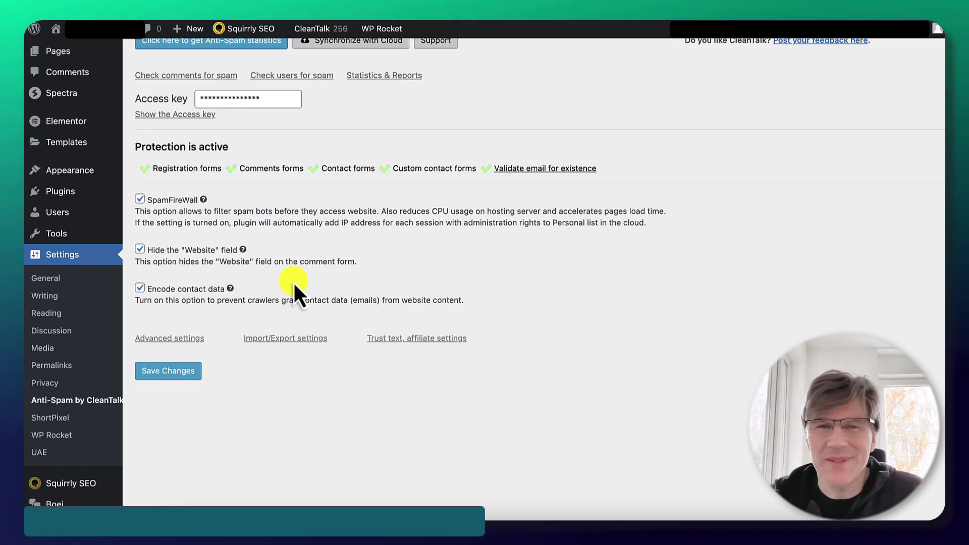
- Expand Advanced settings, look over Forms to protect, and reach the WooCommerce protection options
click(185, 339)
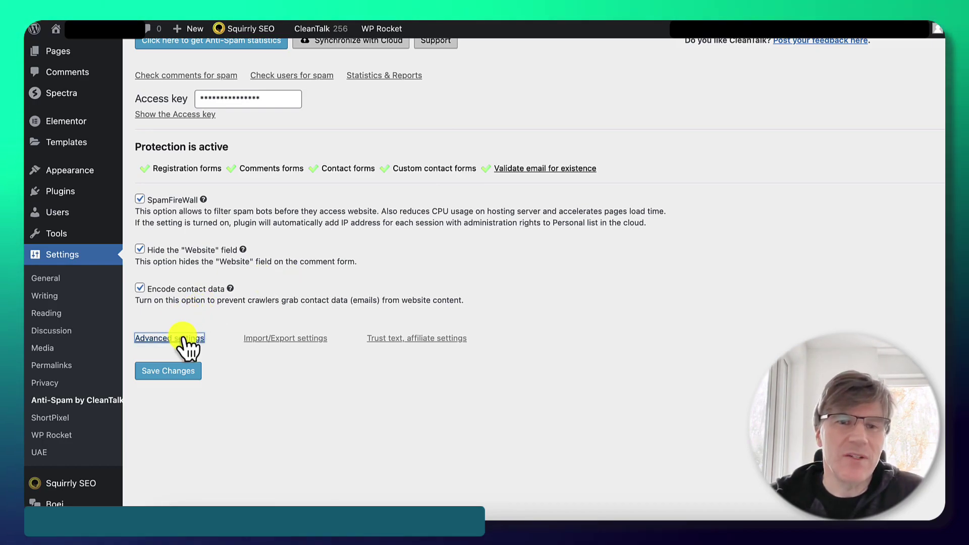
scroll(730, 363, down, 1)
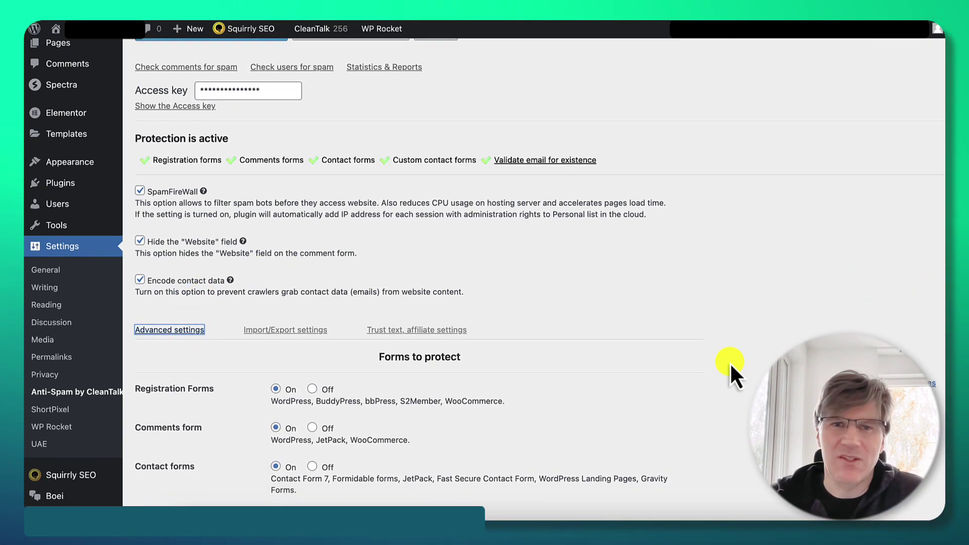
scroll(732, 358, down, 2)
scroll(818, 275, down, 5)
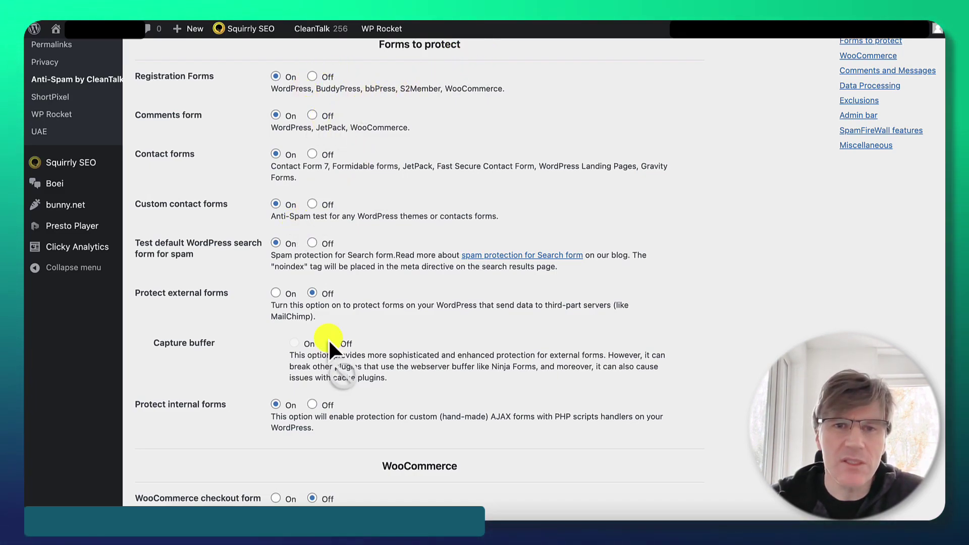
click(861, 56)
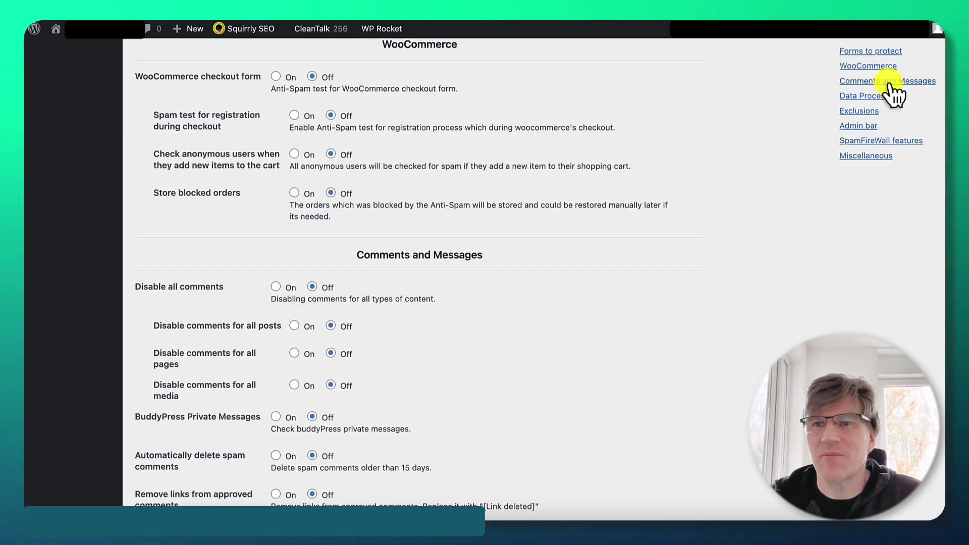
- Review the Comments and Messages and Data Processing sections of the anti-spam settings
click(892, 81)
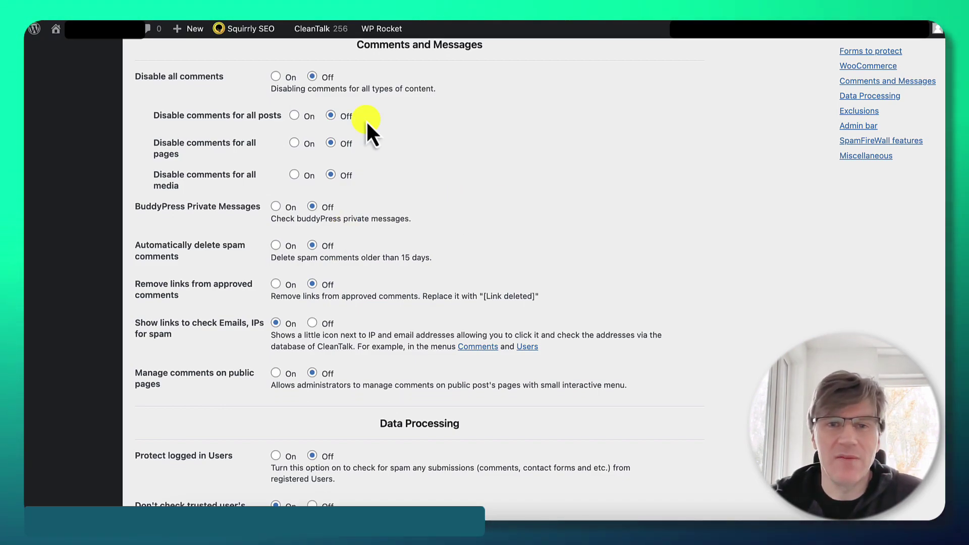
click(869, 96)
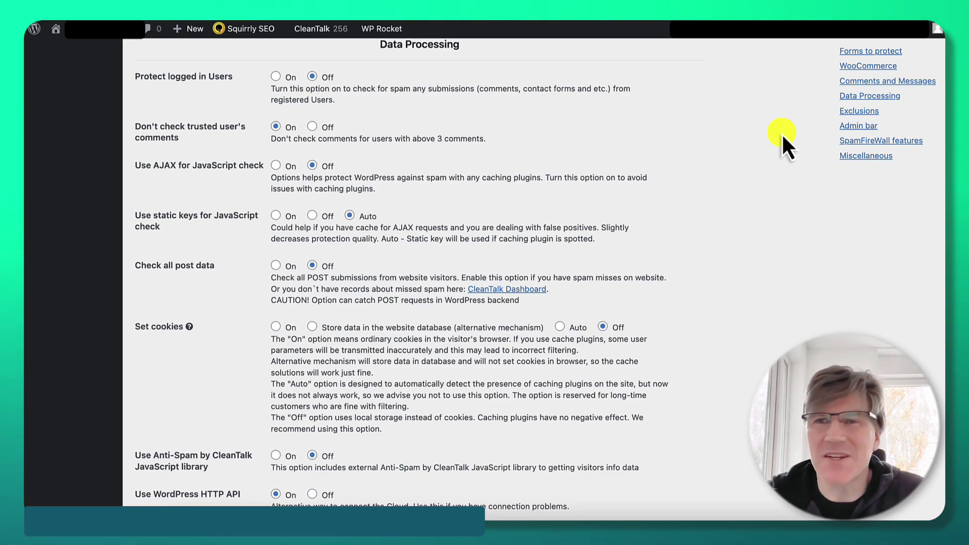
- Review the Exclusions, Admin bar, SpamFireWall features and Miscellaneous settings sections in turn
click(860, 111)
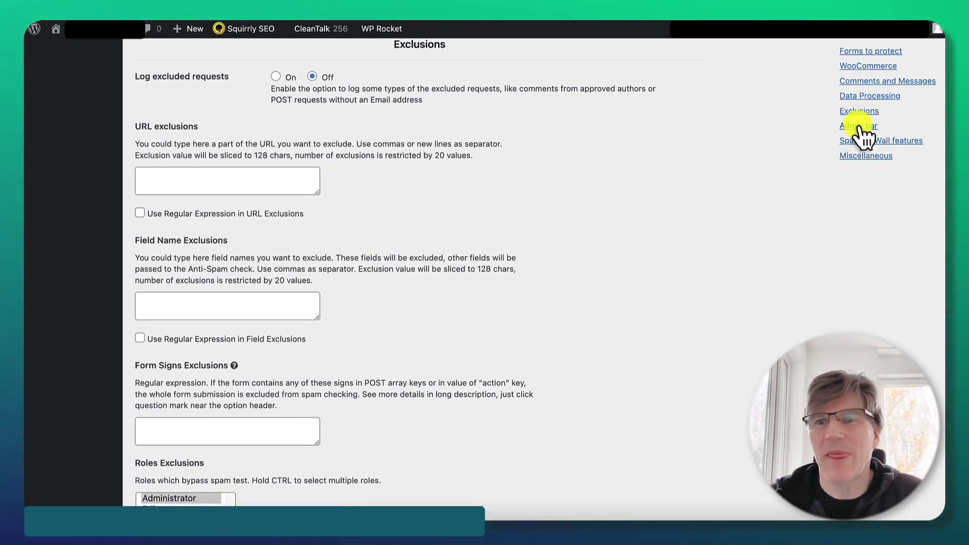
click(860, 126)
click(328, 33)
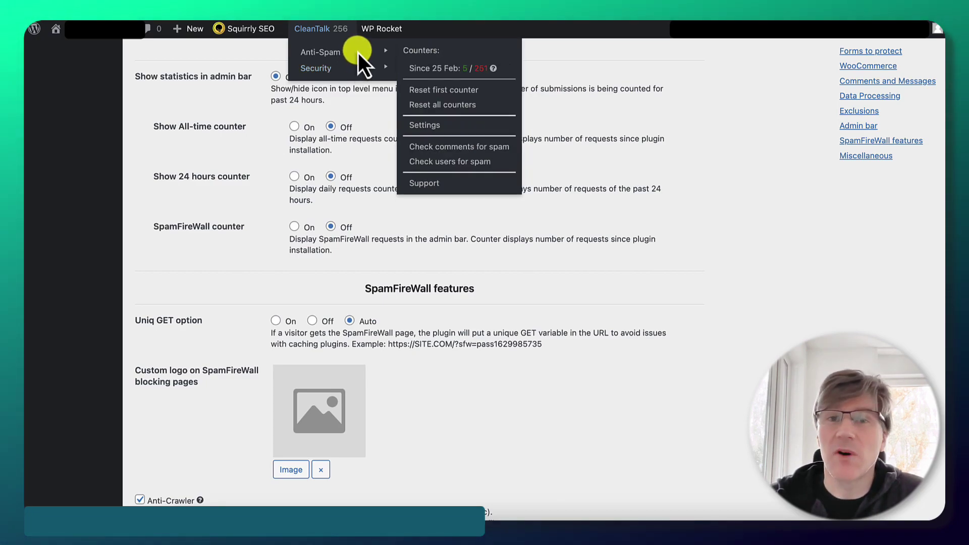
click(869, 143)
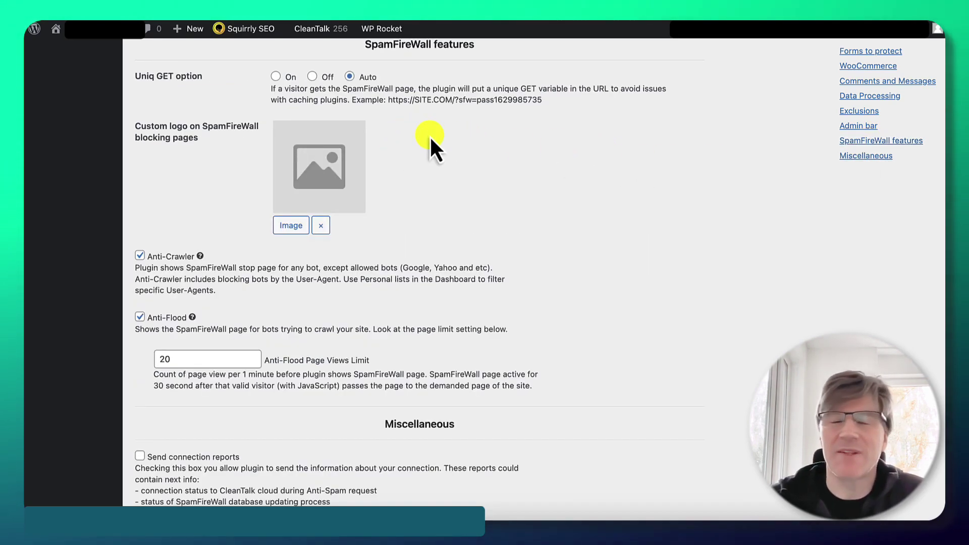
click(866, 155)
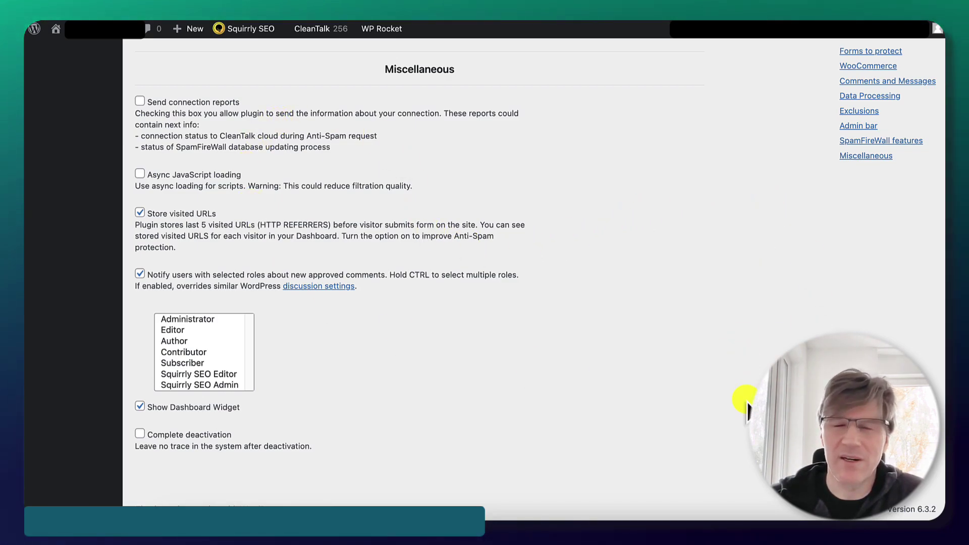
- Return to the top of the settings page, showing 252 spam blocked and protection active
scroll(674, 266, up, 10)
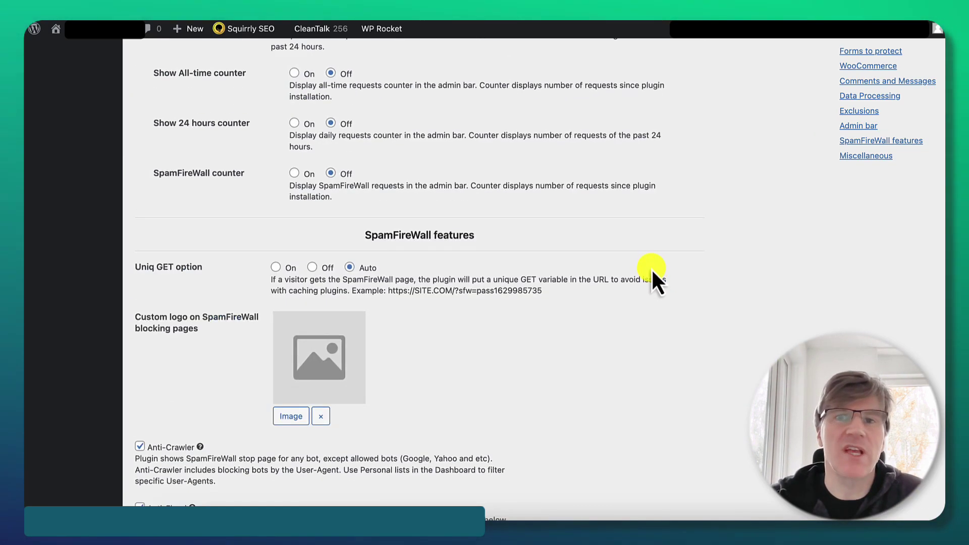
scroll(652, 268, up, 10)
scroll(667, 252, up, 10)
scroll(680, 253, up, 5)
scroll(682, 255, up, 10)
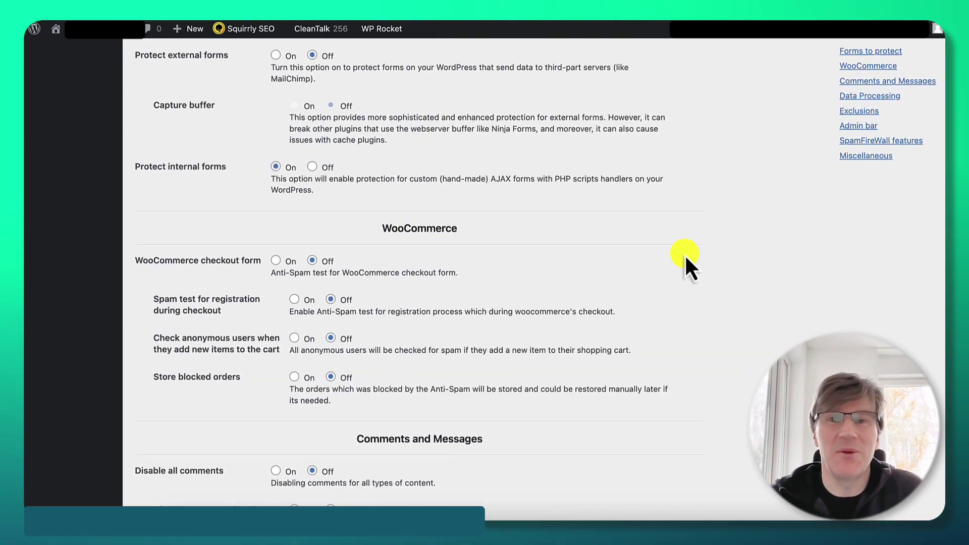
scroll(689, 258, up, 3)
scroll(695, 254, up, 5)
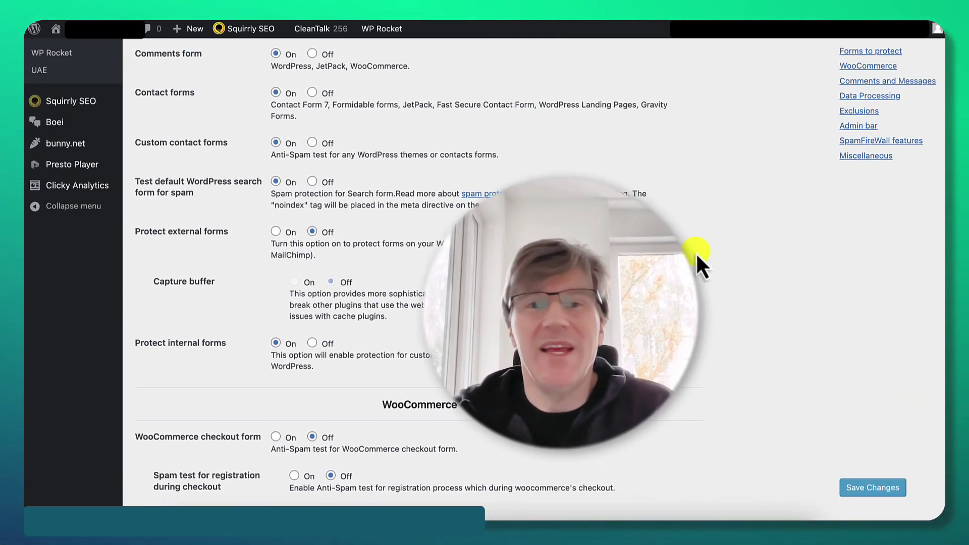
scroll(699, 257, up, 10)
scroll(699, 255, up, 2)
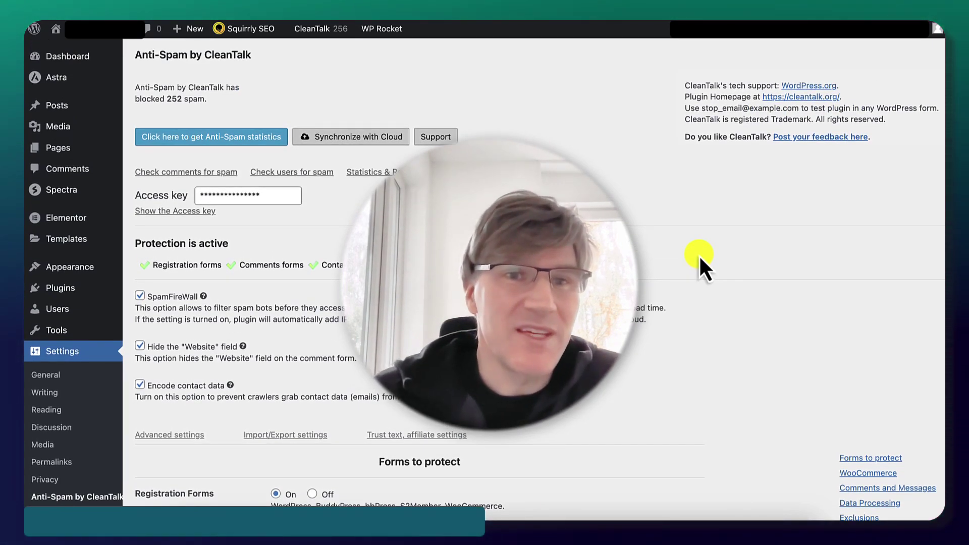